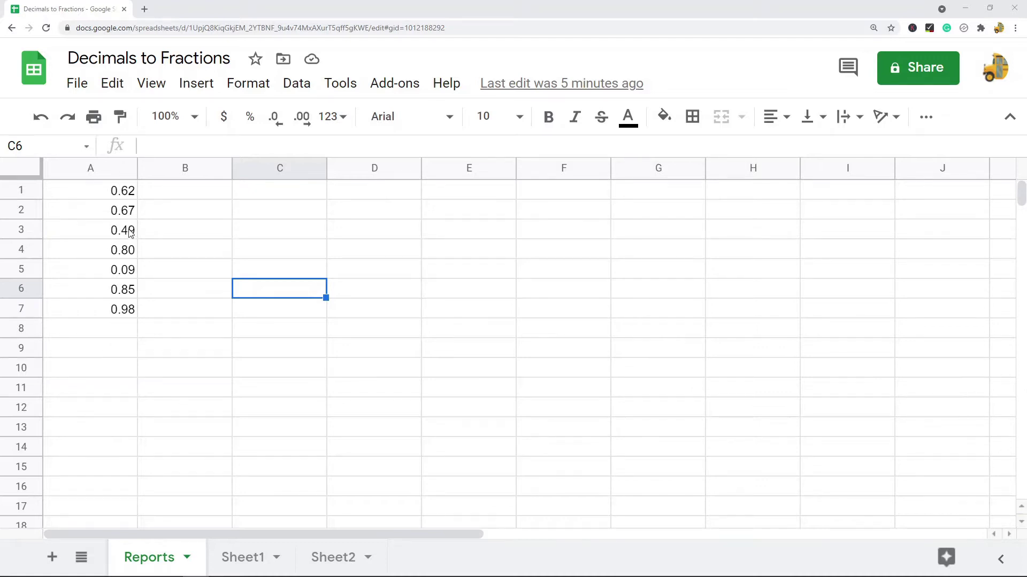
# - Select the decimals in A1:A7 and bring up the Custom number format dialog from Format > Number
pyautogui.moveTo(112, 198); pyautogui.dragTo(118, 316)
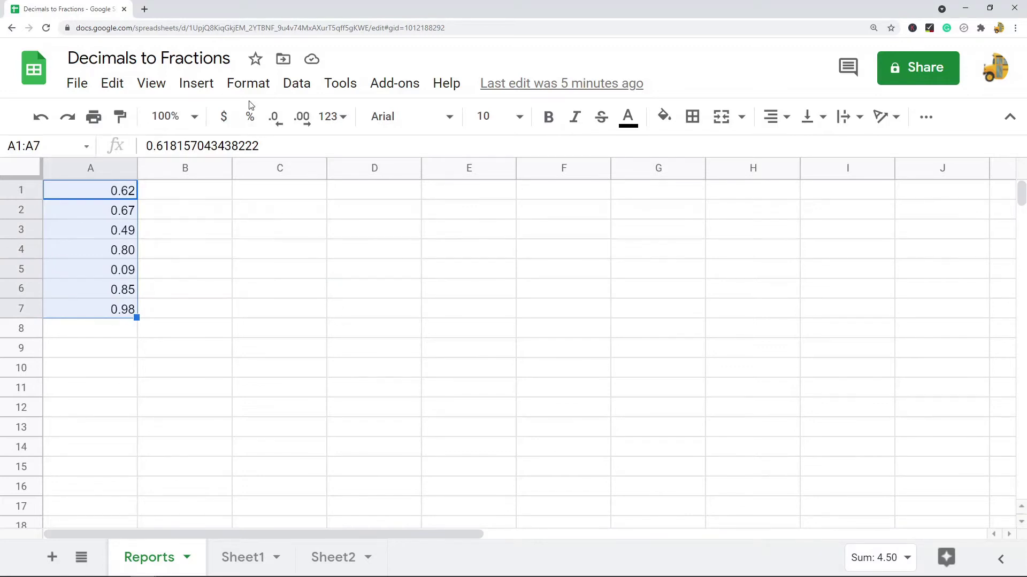
pyautogui.click(248, 86)
pyautogui.moveTo(294, 171)
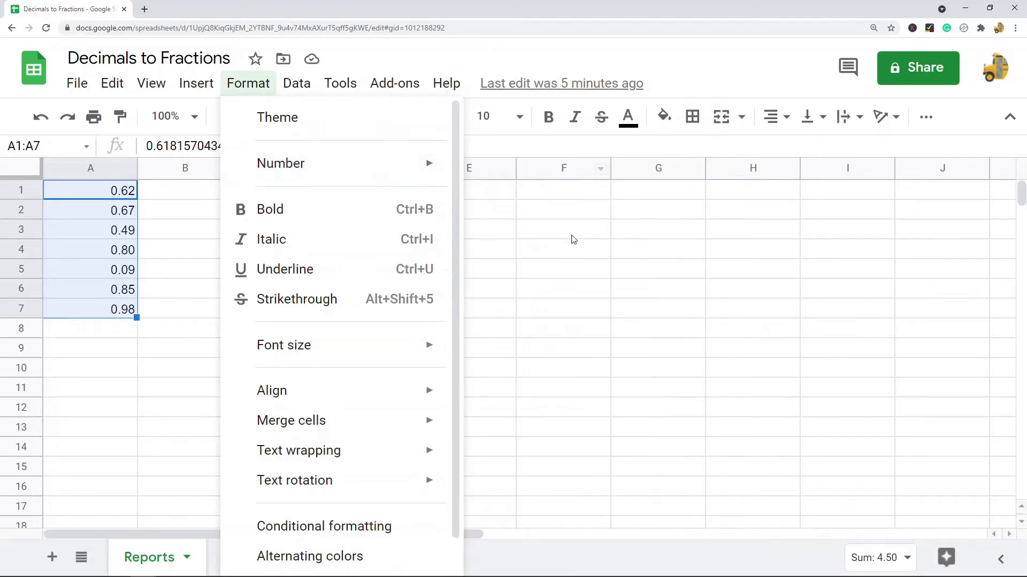
pyautogui.moveTo(362, 177)
pyautogui.scroll(-2, 537, 339)
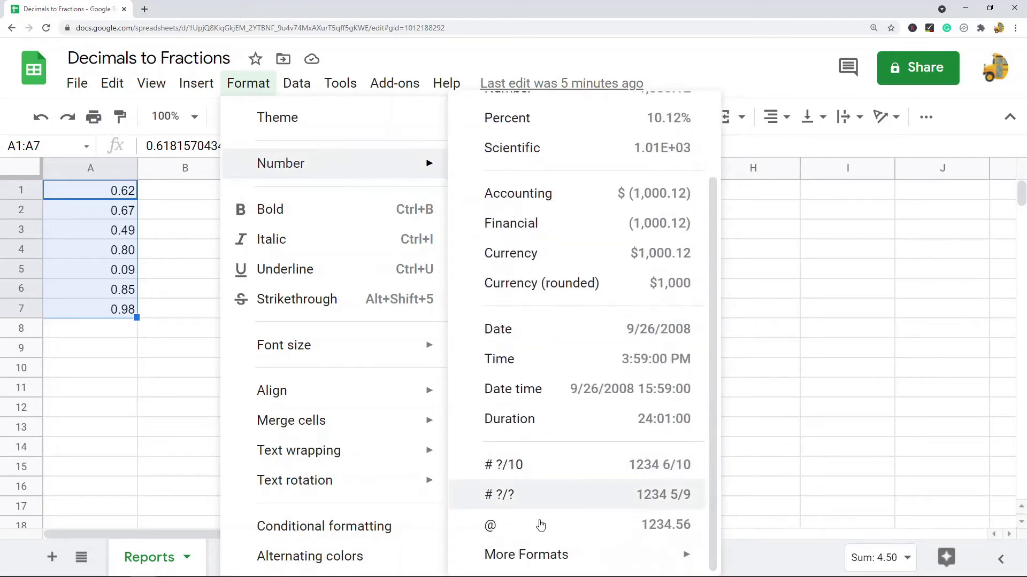
pyautogui.moveTo(543, 554)
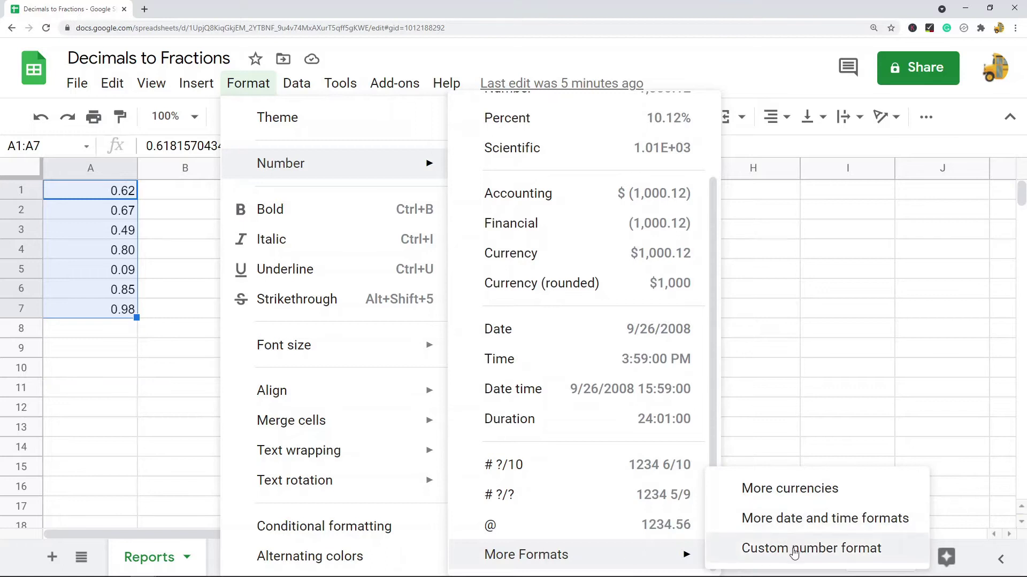
pyautogui.click(756, 549)
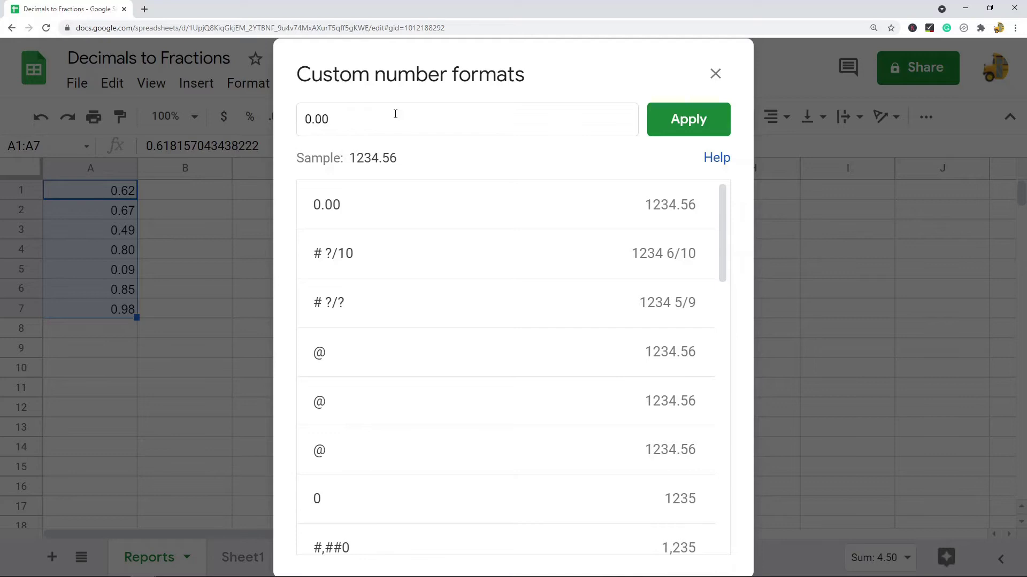
# - Replace the 0.00 format with # ?/? so A1:A7 read 5/8, 2/3, 1/2, 4/5, 1/9, 6/7, 1
pyautogui.moveTo(395, 114); pyautogui.dragTo(300, 117)
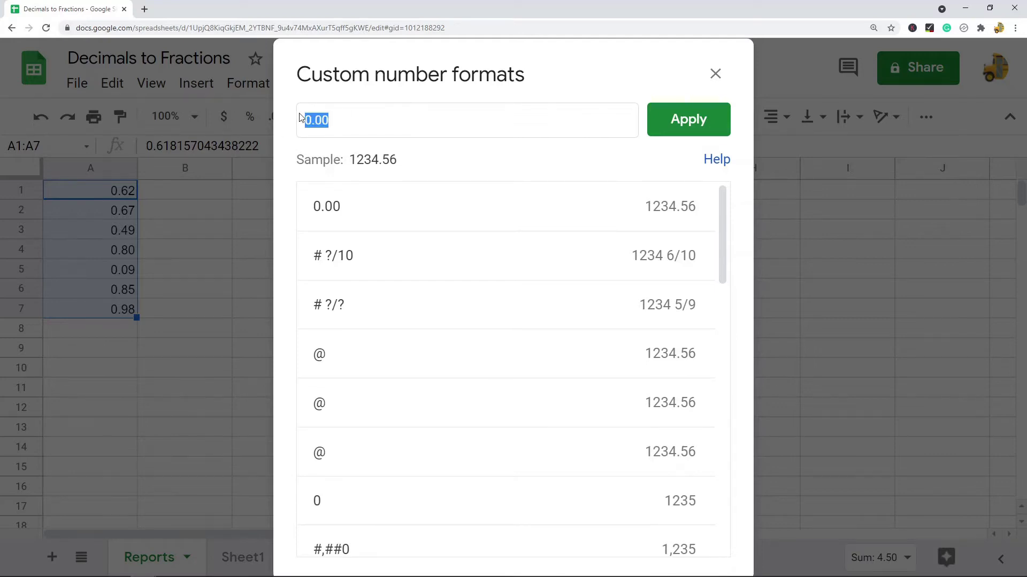
pyautogui.write('#')
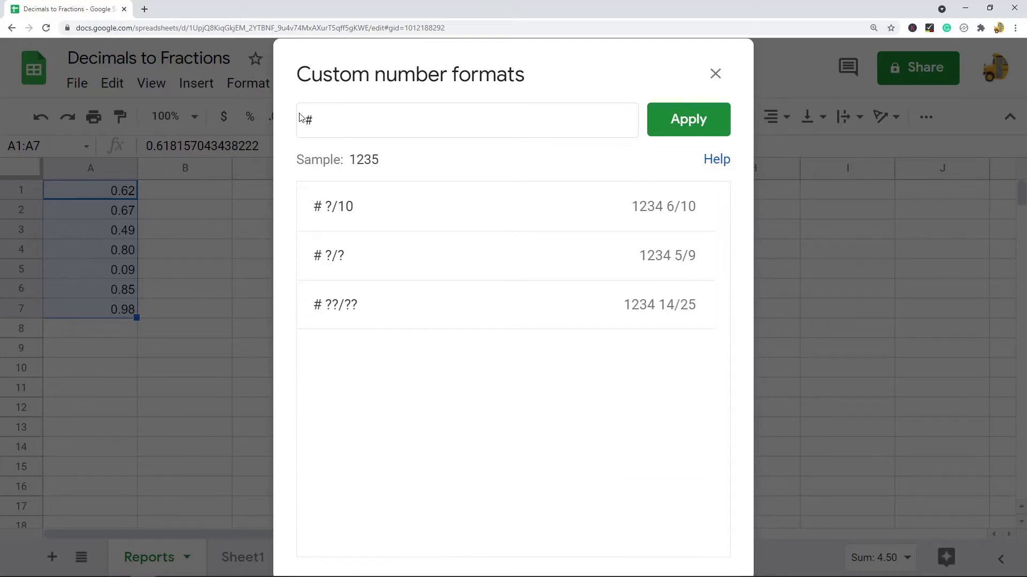
pyautogui.write(' ?/')
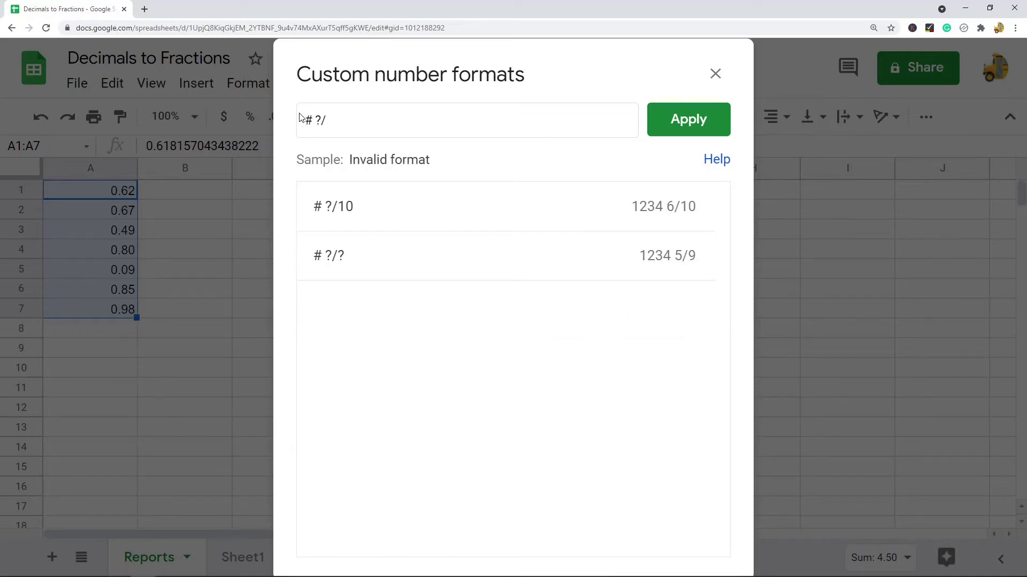
pyautogui.write('?')
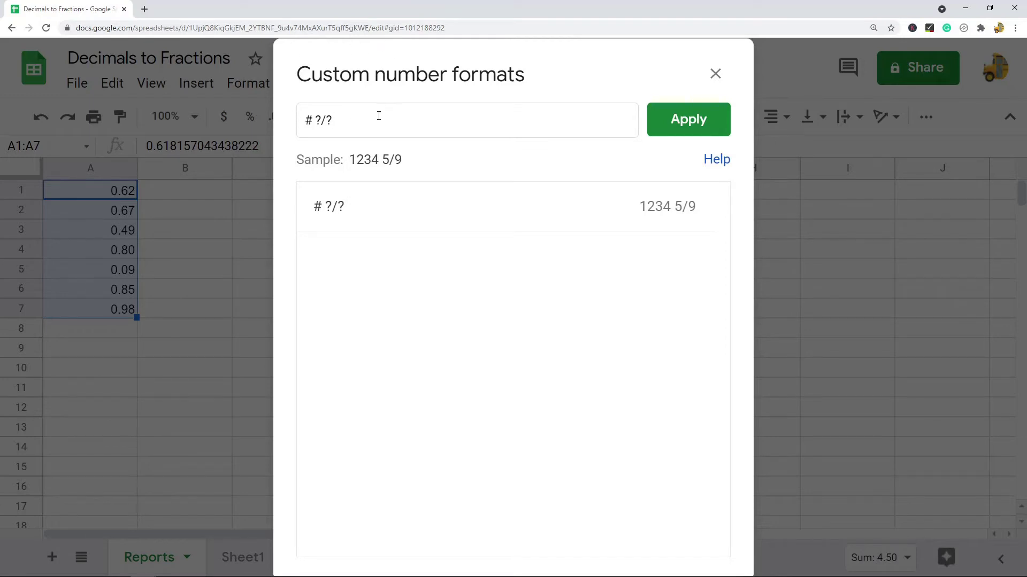
pyautogui.click(685, 121)
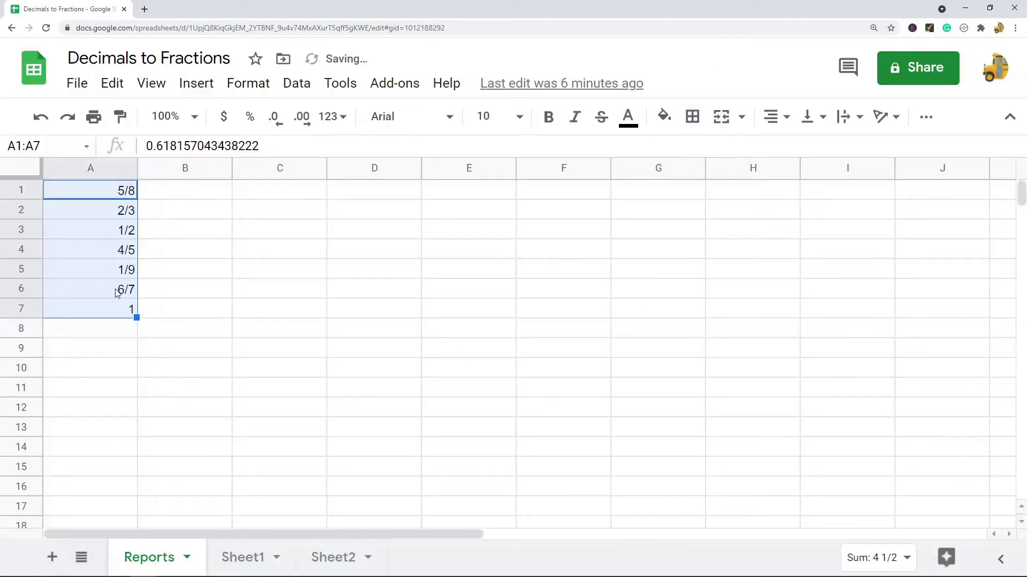
pyautogui.click(145, 285)
pyautogui.moveTo(114, 192); pyautogui.dragTo(114, 316)
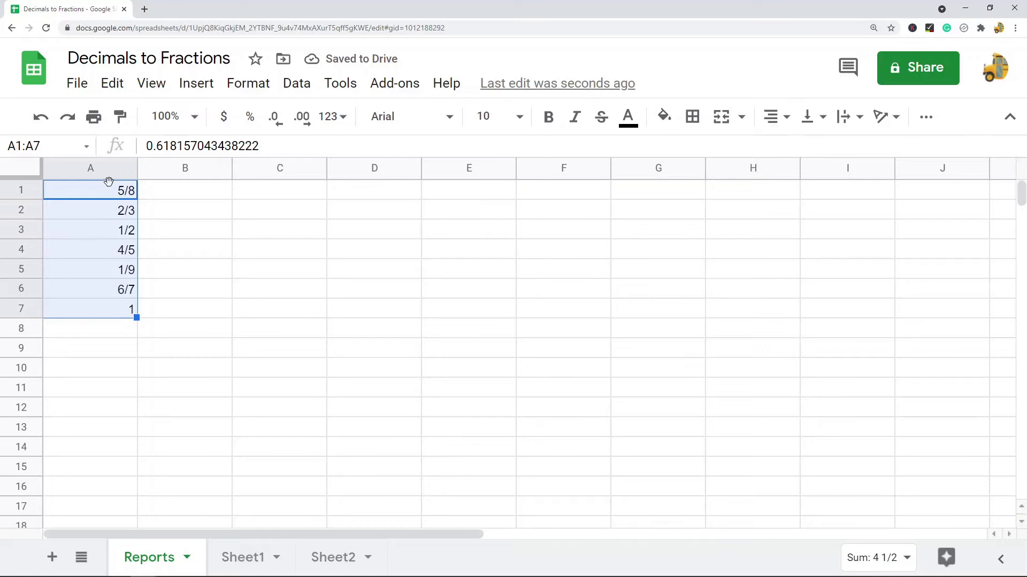
# - On Sheet1, enter =TEXT(A1,"# ?/?") in B1 so it returns 5/8
pyautogui.click(235, 560)
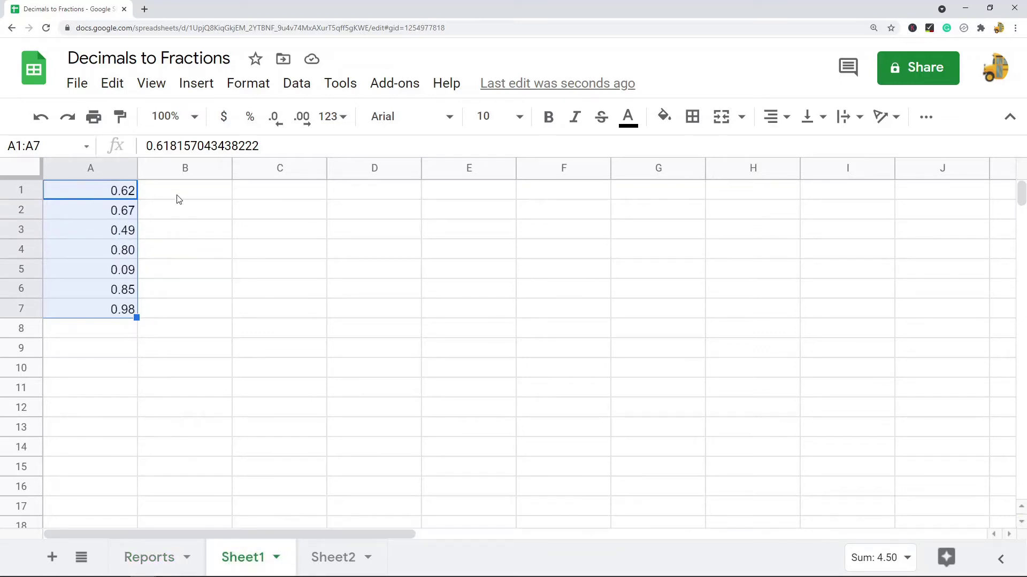
pyautogui.click(179, 201)
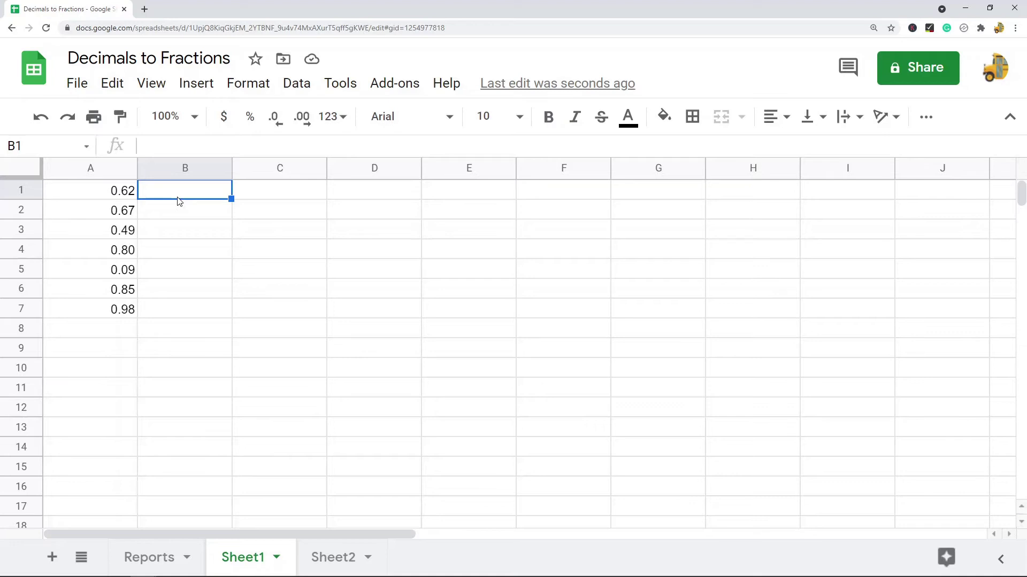
pyautogui.write('=')
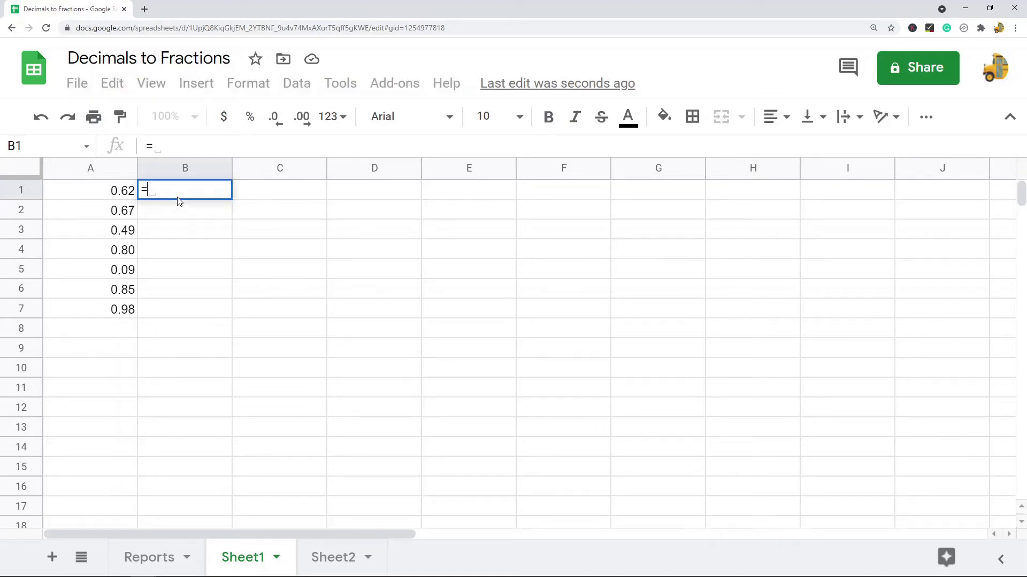
pyautogui.write('t')
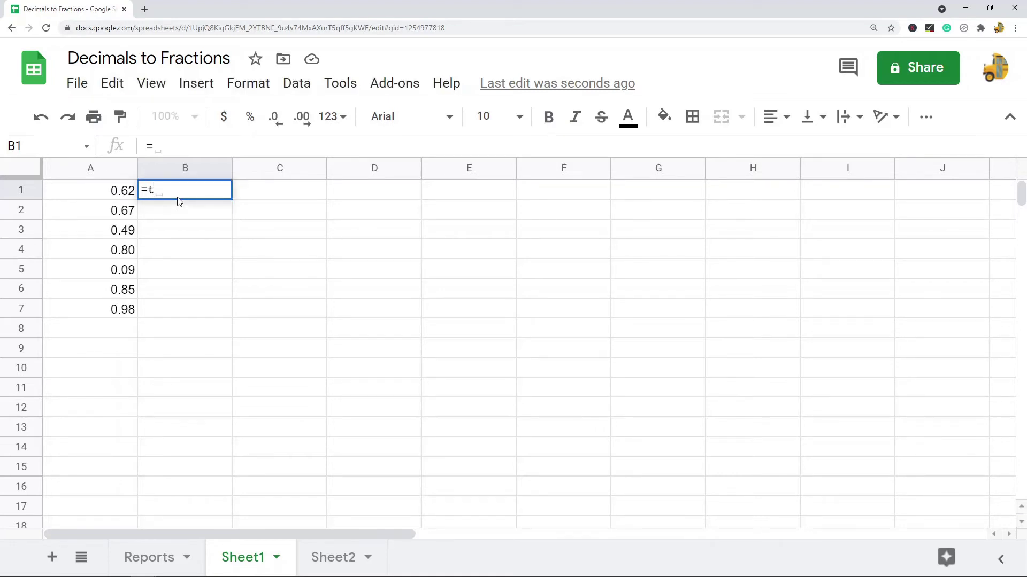
pyautogui.write('ext')
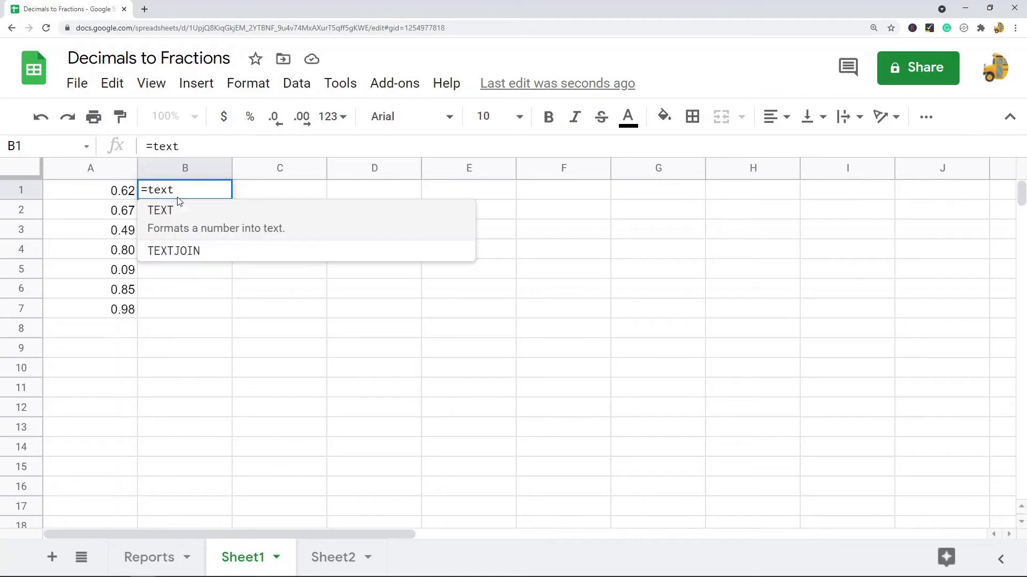
pyautogui.press('Tab')
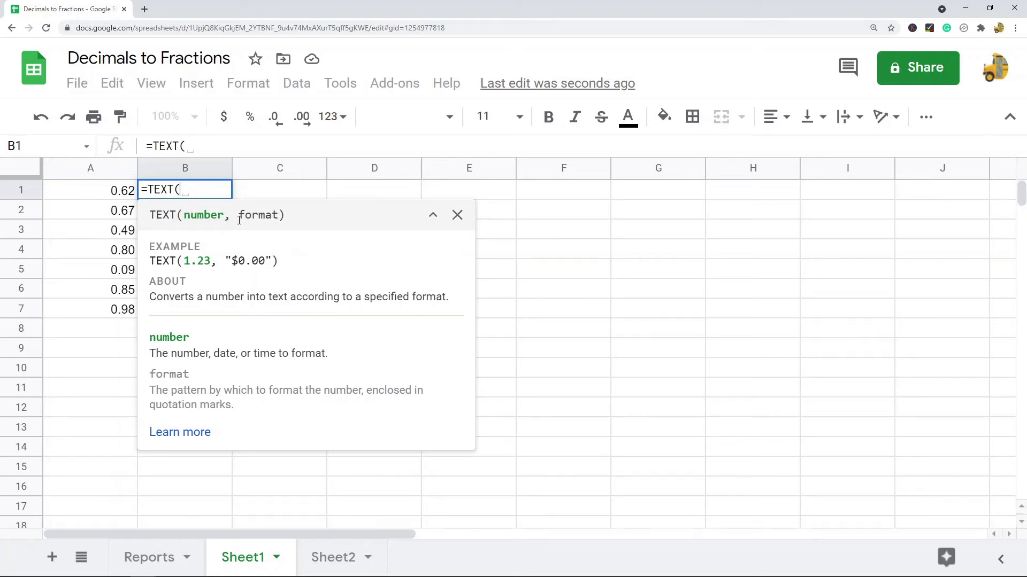
pyautogui.click(117, 194)
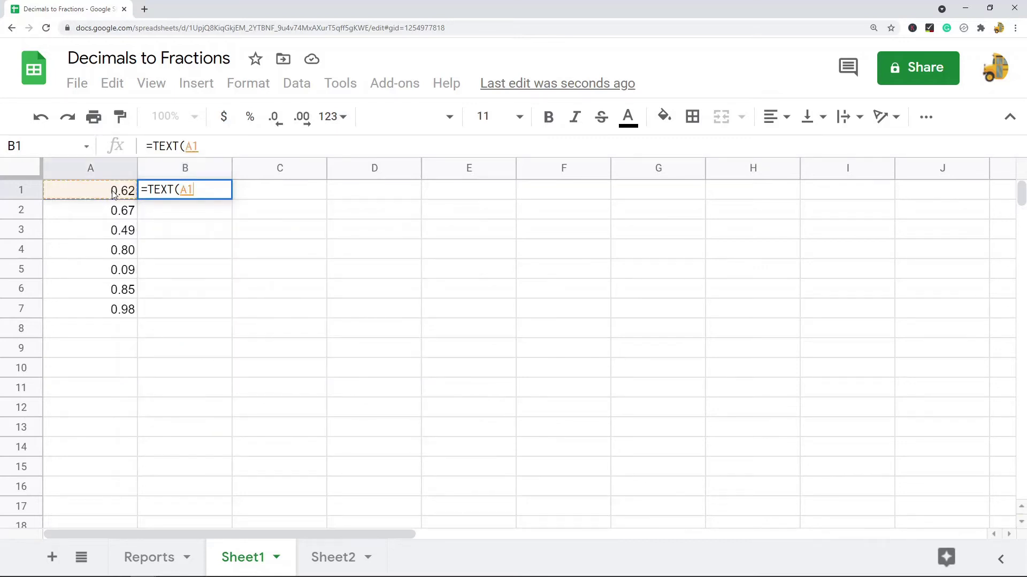
pyautogui.write(',')
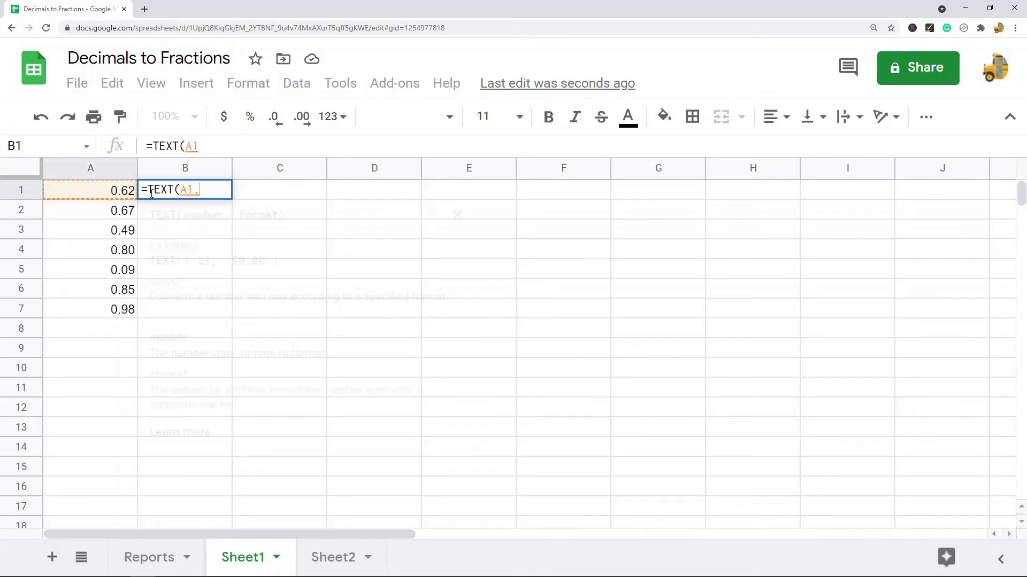
pyautogui.write('"')
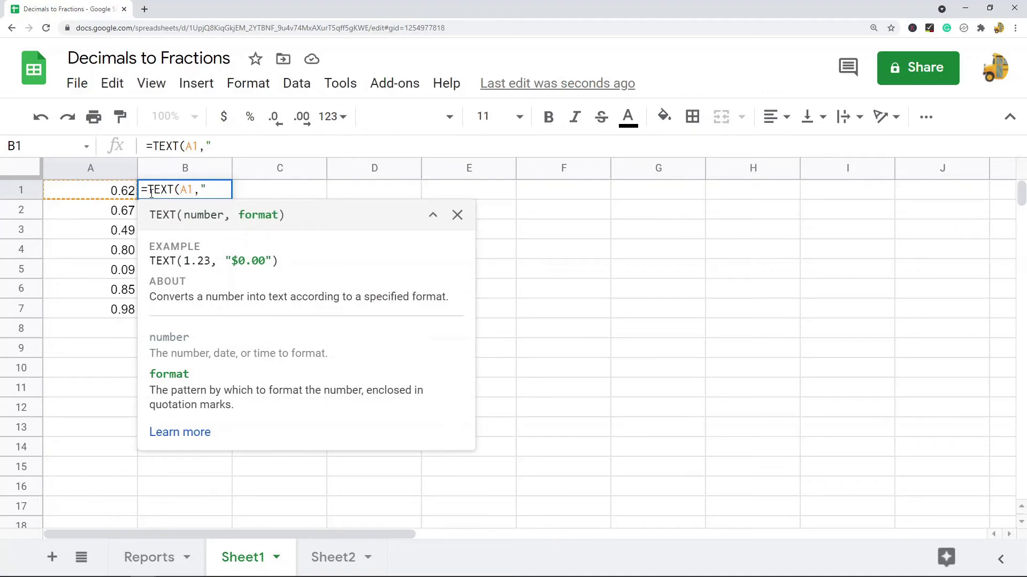
pyautogui.write('# ?/?')
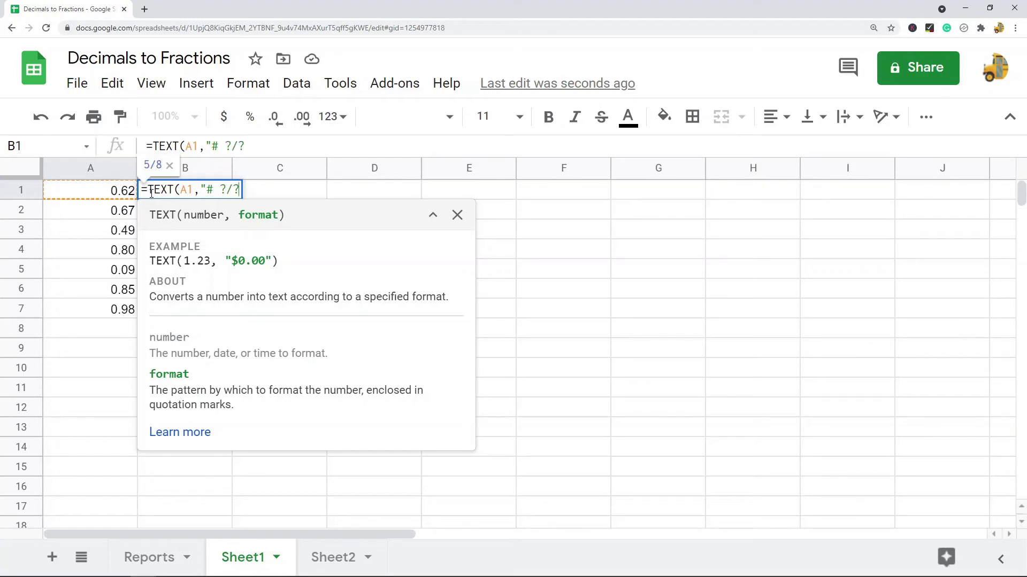
pyautogui.write('")')
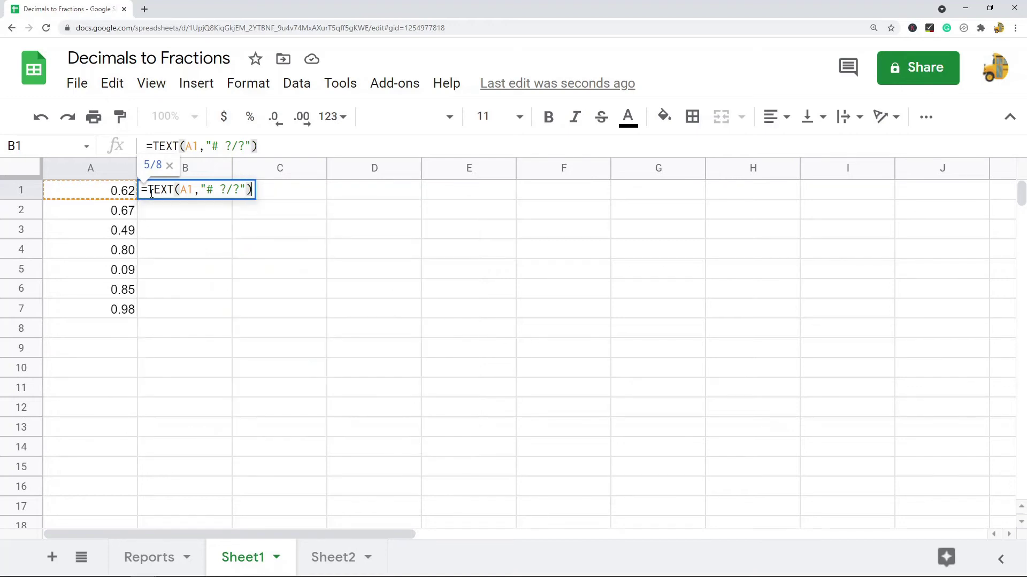
pyautogui.press('Return')
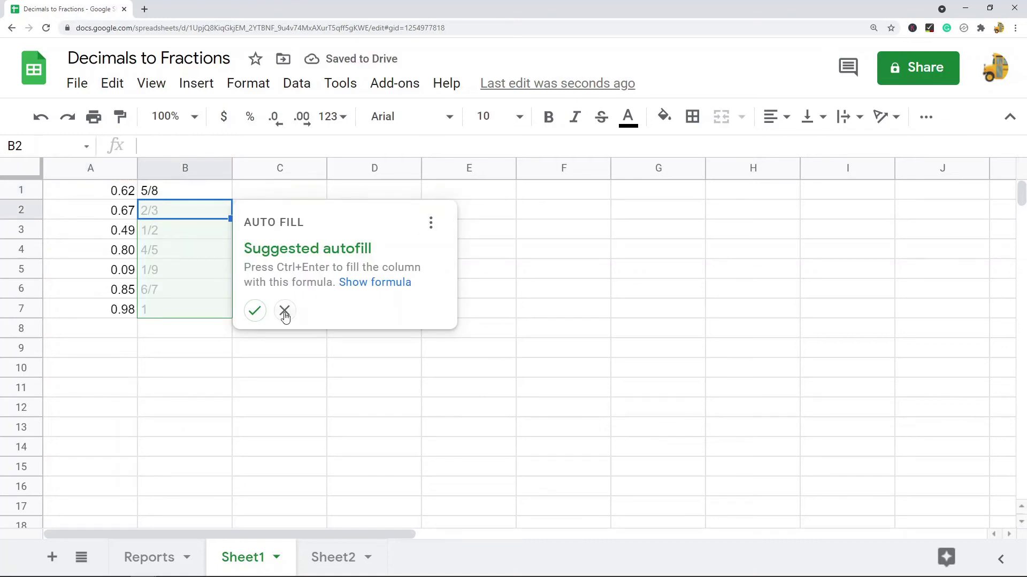
# - Copy B1's TEXT formula into B2:B7, giving 5/8, 2/3, 1/2, 4/5, 1/9, 6/7 and 1
pyautogui.click(284, 310)
pyautogui.click(171, 192)
pyautogui.hotkey('ctrl', 'c')
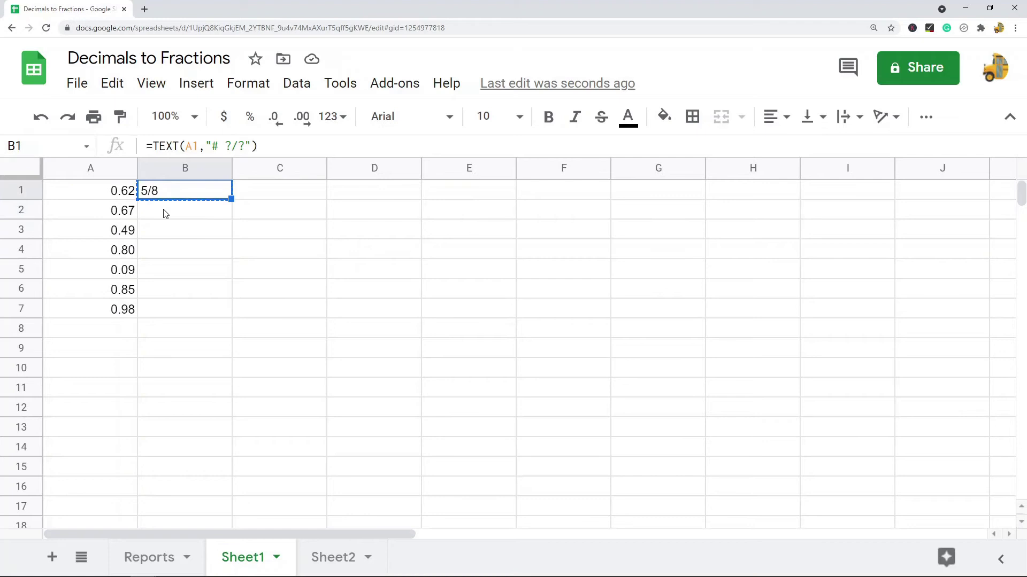
pyautogui.moveTo(165, 213); pyautogui.dragTo(150, 315)
pyautogui.hotkey('ctrl', 'v')
pyautogui.click(324, 268)
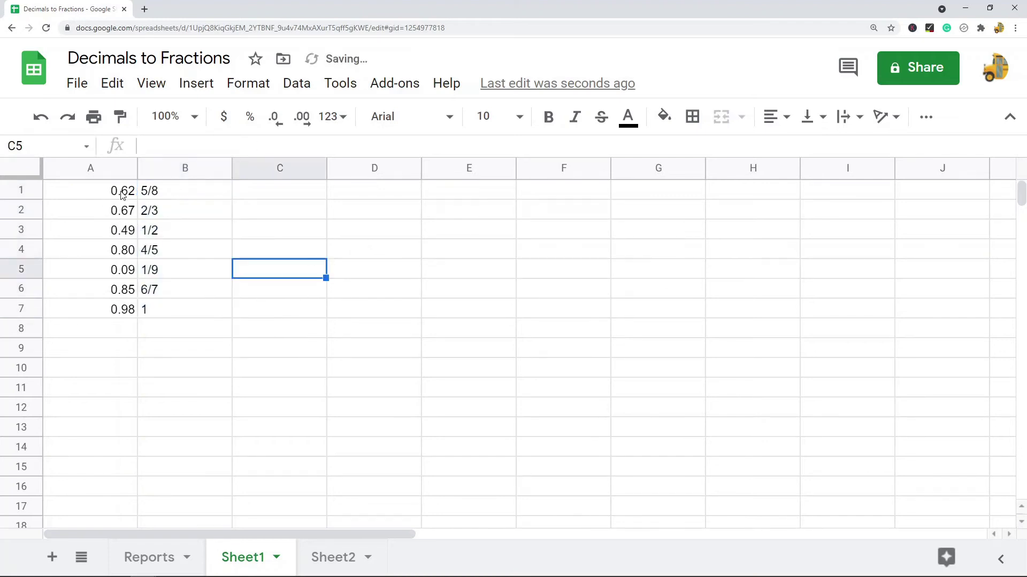
pyautogui.click(196, 194)
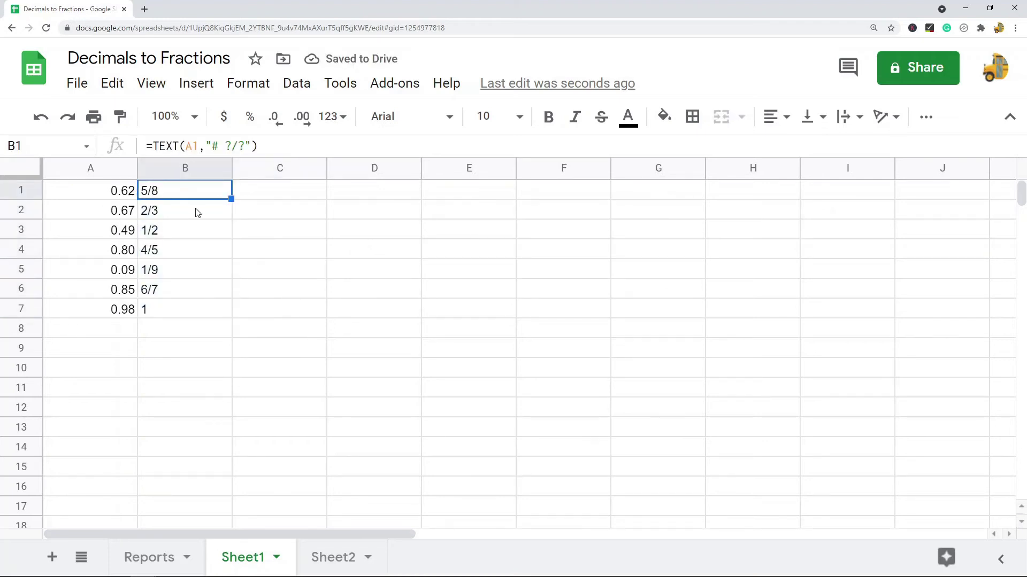
# - Change B1's format code to "# ??/??" and copy it into B2:B7, giving fractions like 34/55 and 41/61
pyautogui.click(234, 147)
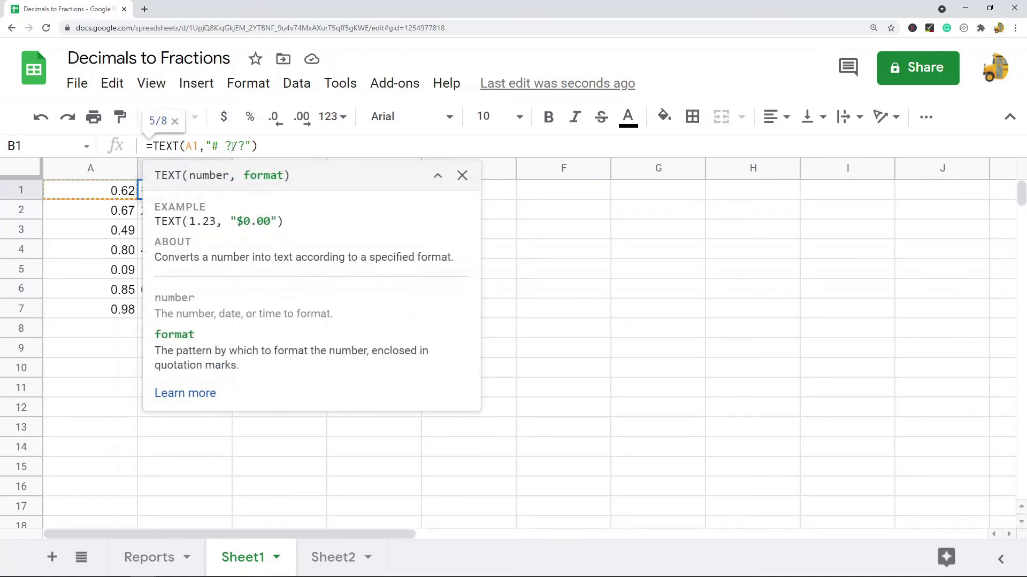
pyautogui.write('??')
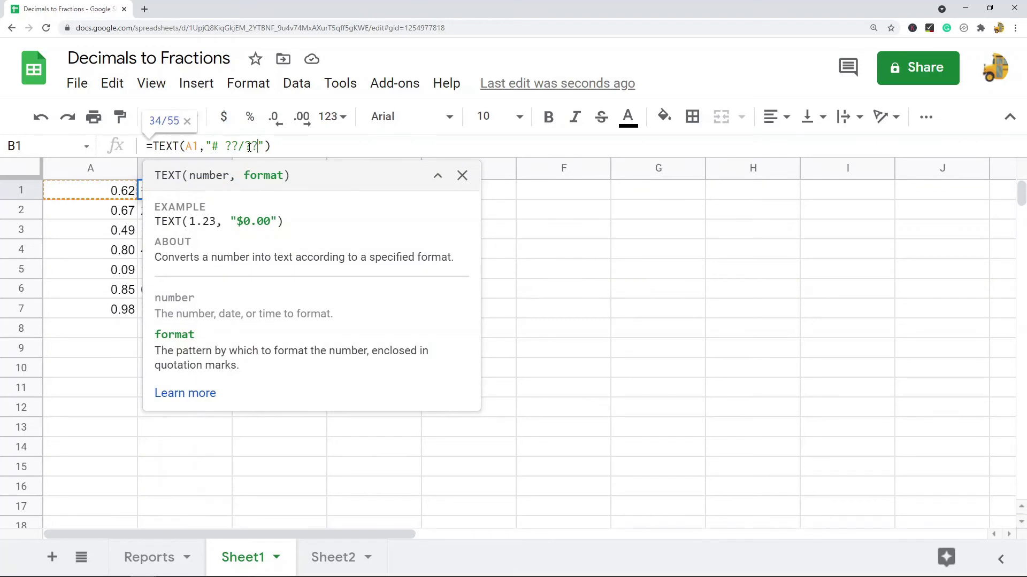
pyautogui.press('Return')
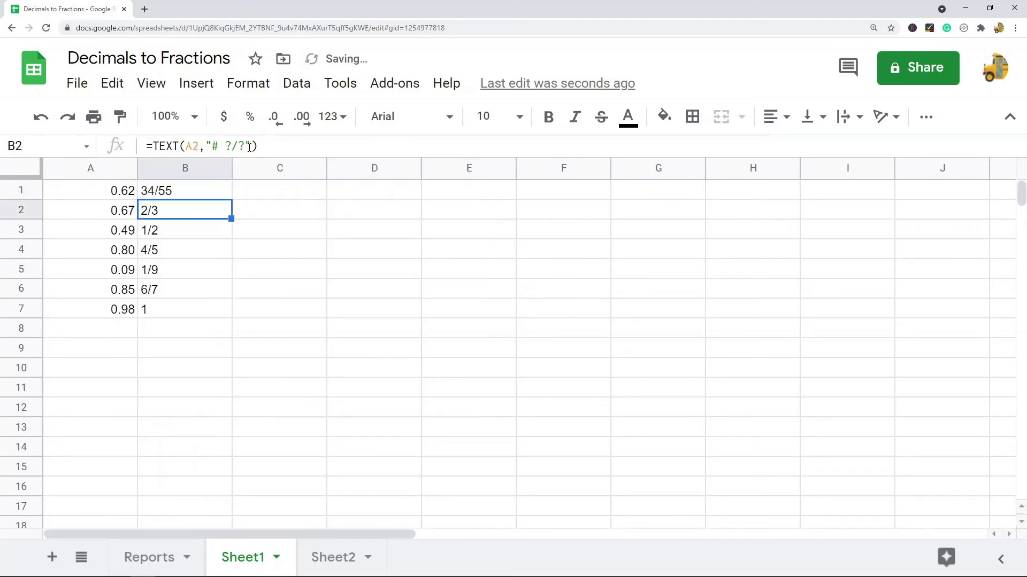
pyautogui.click(171, 193)
pyautogui.hotkey('ctrl', 'c')
pyautogui.moveTo(170, 216); pyautogui.dragTo(172, 318)
pyautogui.hotkey('ctrl', 'v')
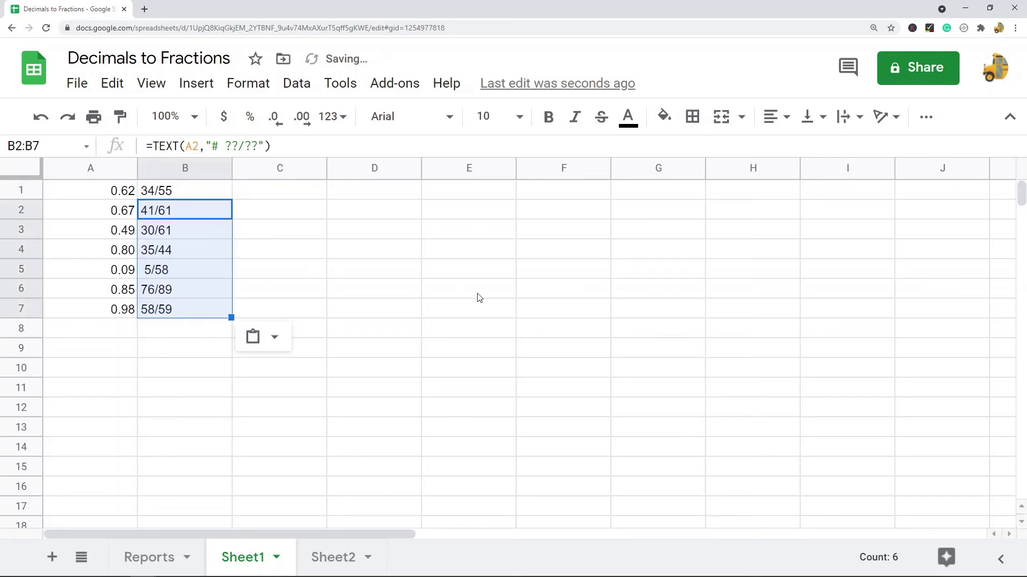
# - Reopen B1's formula and delete one of the numerator question marks
pyautogui.click(187, 197)
pyautogui.click(233, 145)
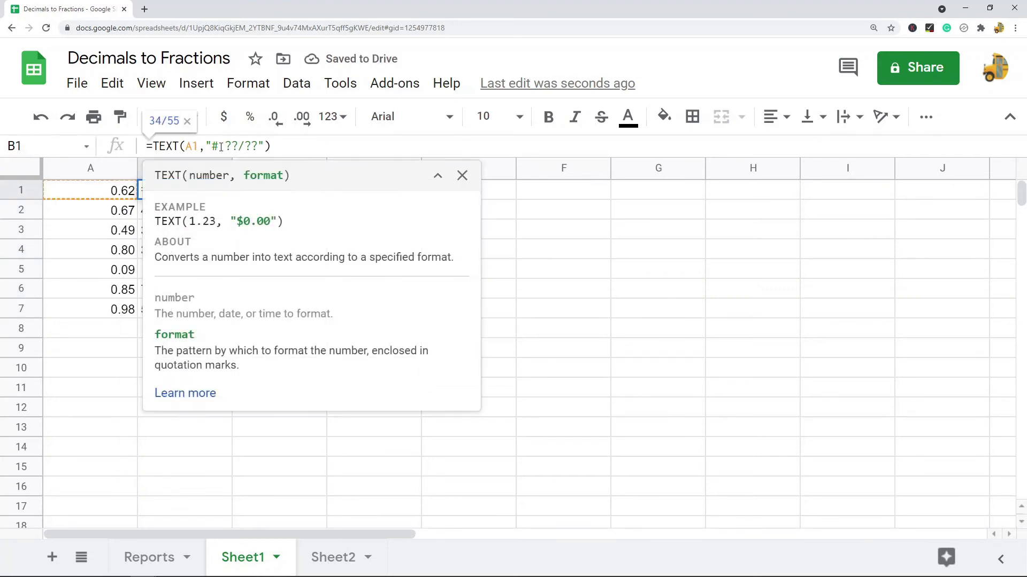
pyautogui.click(235, 146)
pyautogui.press('BackSpace')
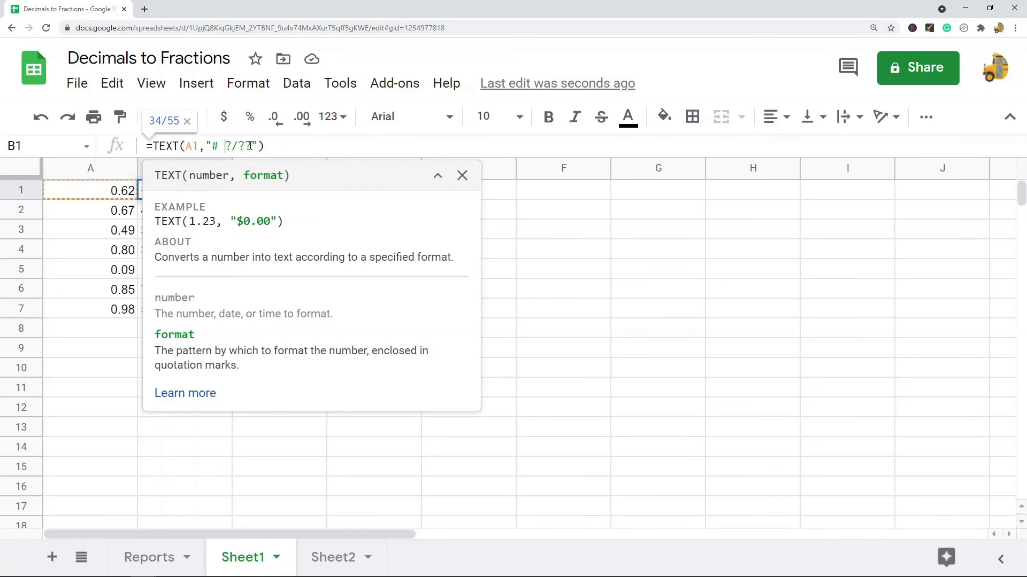
# - Change B1's formula to =TEXT(A1,"# ?/10") so it shows tenths
pyautogui.click(249, 146)
pyautogui.press('BackSpace')
pyautogui.press('BackSpace')
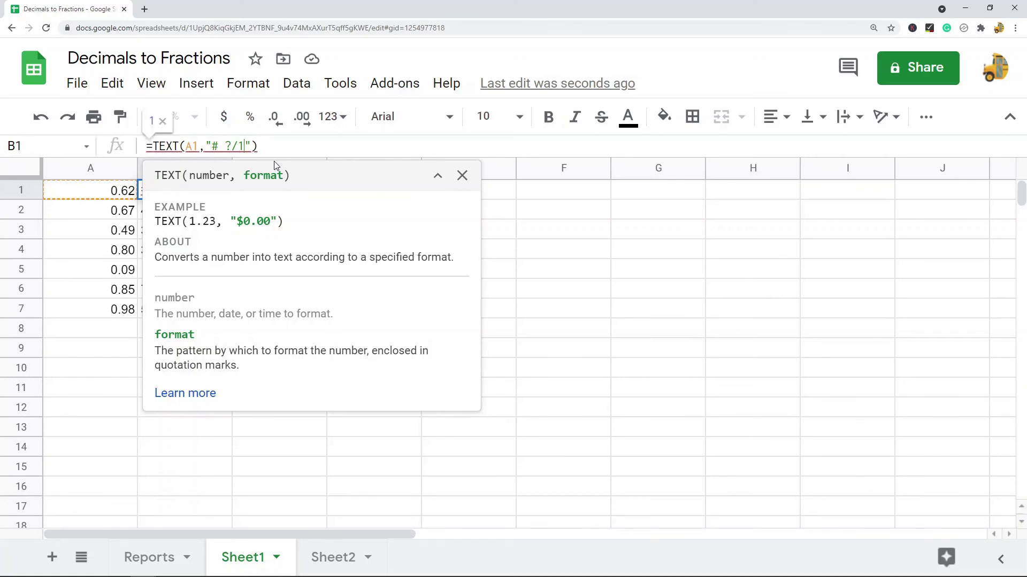
pyautogui.write('10')
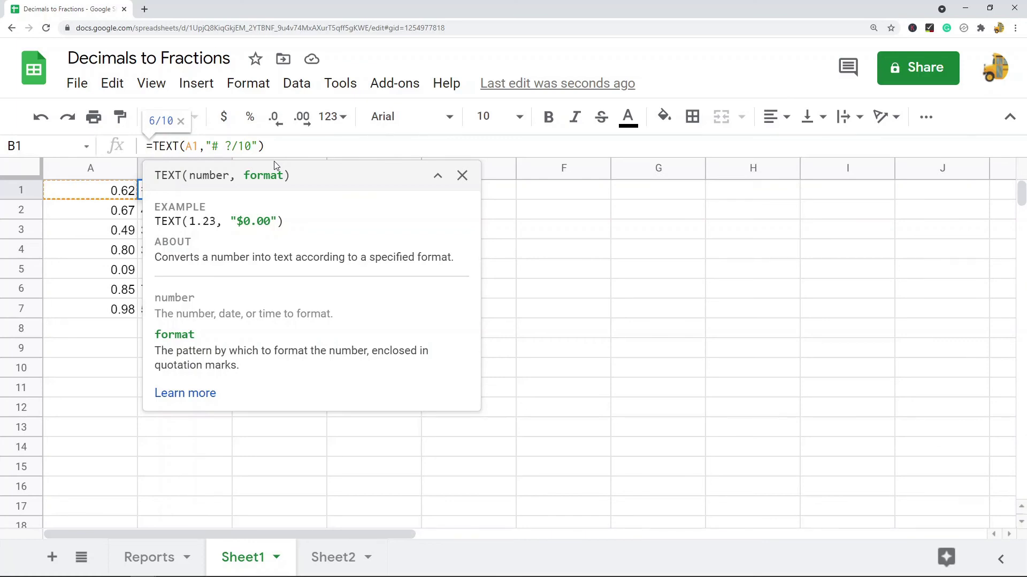
pyautogui.press('Return')
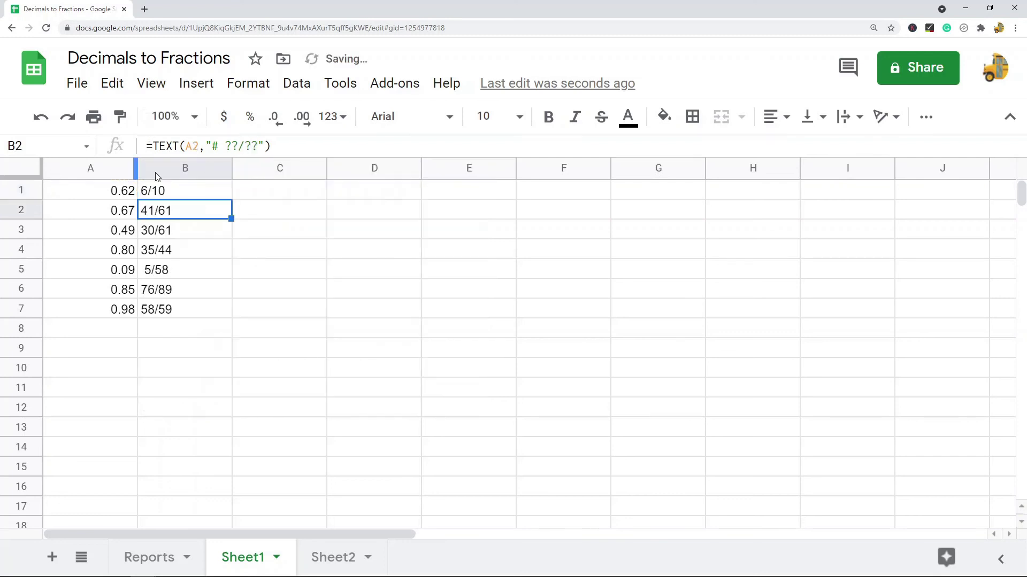
# - Copy the tenths formula into B2:B7, giving 6/10, 7/10, 5/10, 8/10, 1/10, 9/10 and 1
pyautogui.click(160, 191)
pyautogui.hotkey('ctrl', 'c')
pyautogui.click(169, 213)
pyautogui.moveTo(169, 217); pyautogui.dragTo(174, 310)
pyautogui.hotkey('ctrl', 'v')
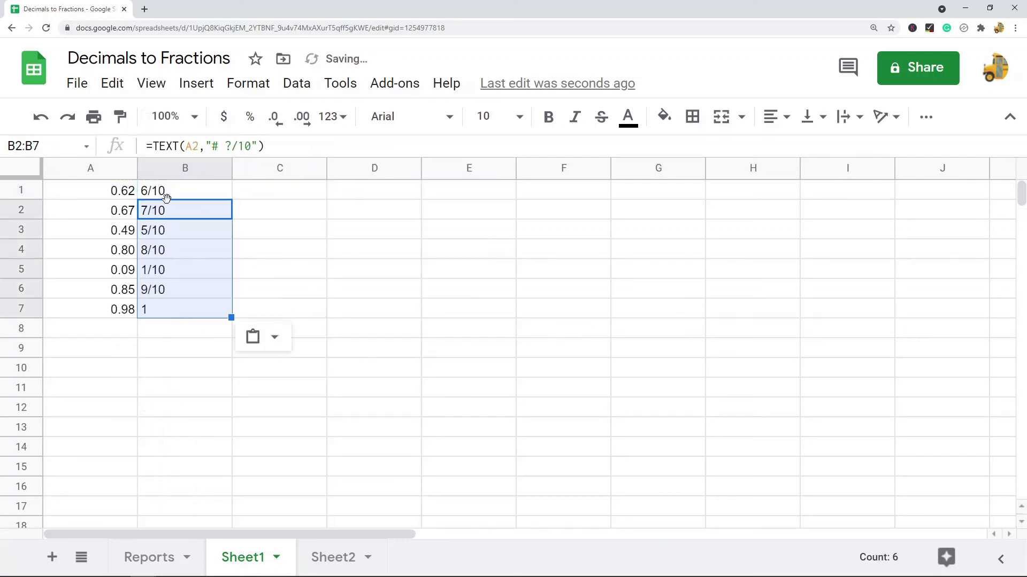
pyautogui.moveTo(169, 188); pyautogui.dragTo(180, 286)
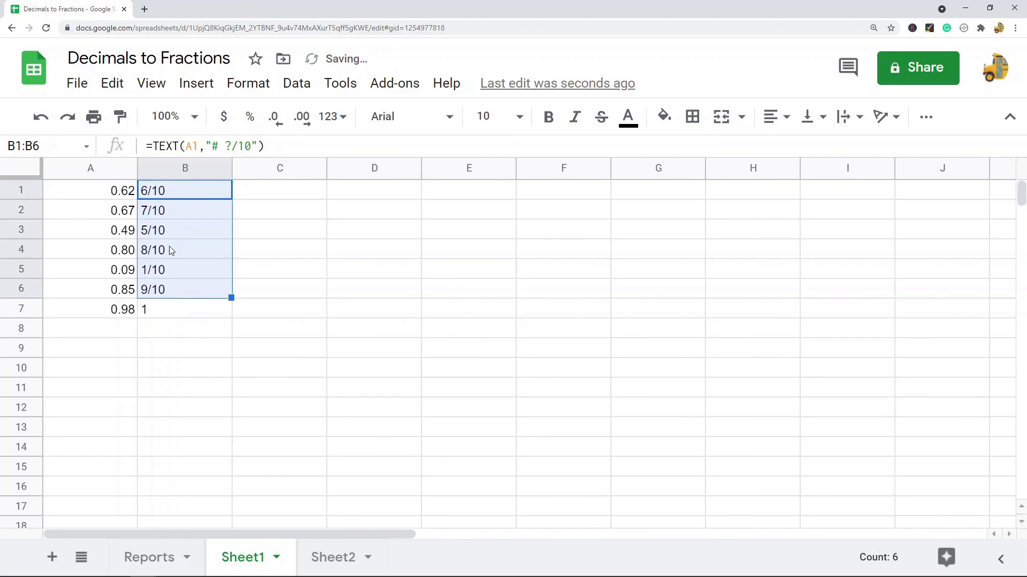